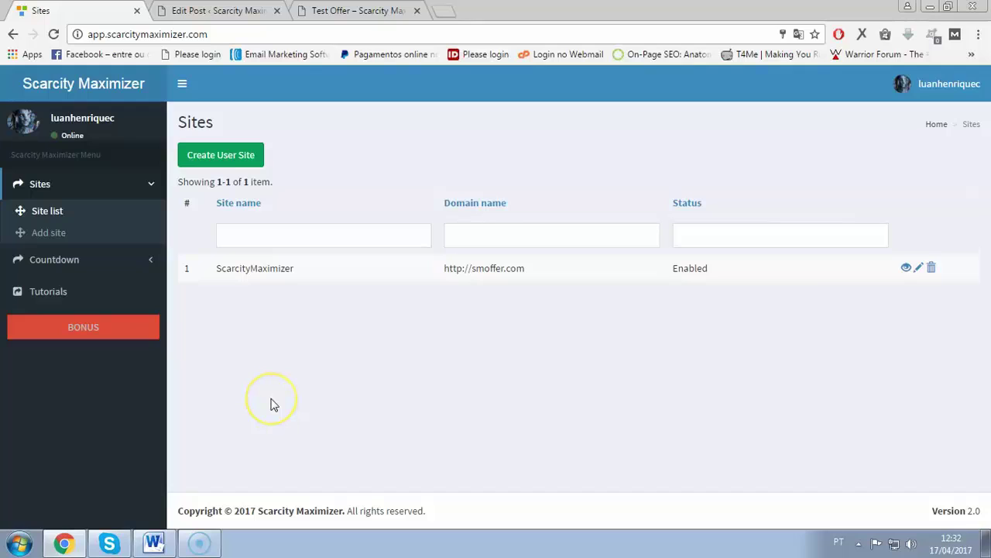
Expand the sidebar's Countdown section to show the Countdowns list and Add timer.
click(277, 395)
click(280, 264)
click(271, 265)
click(124, 258)
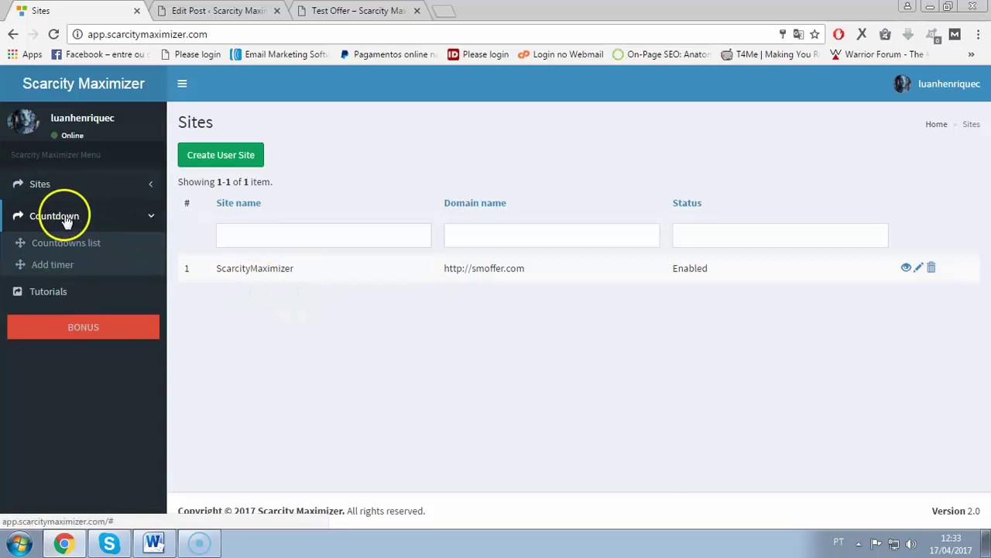
click(66, 264)
click(225, 175)
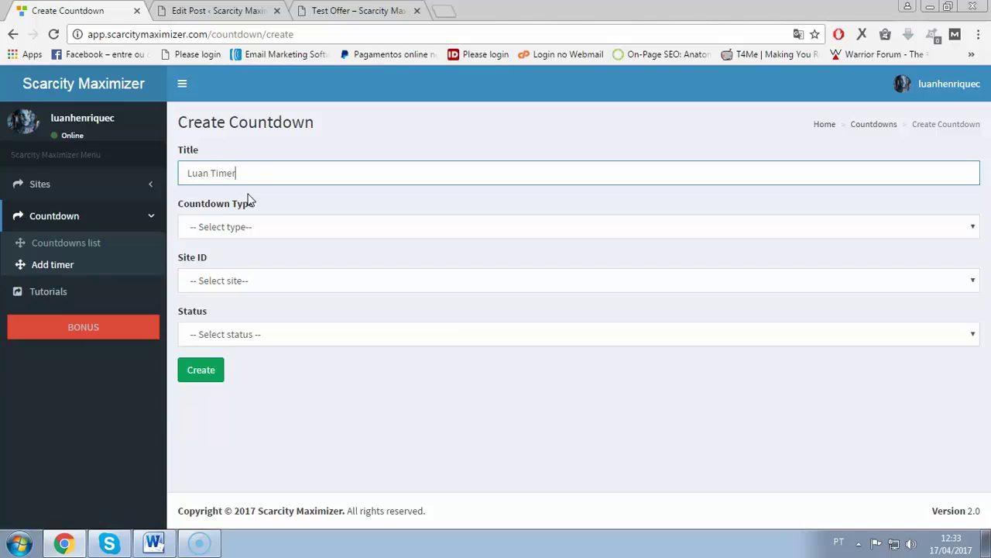
click(244, 228)
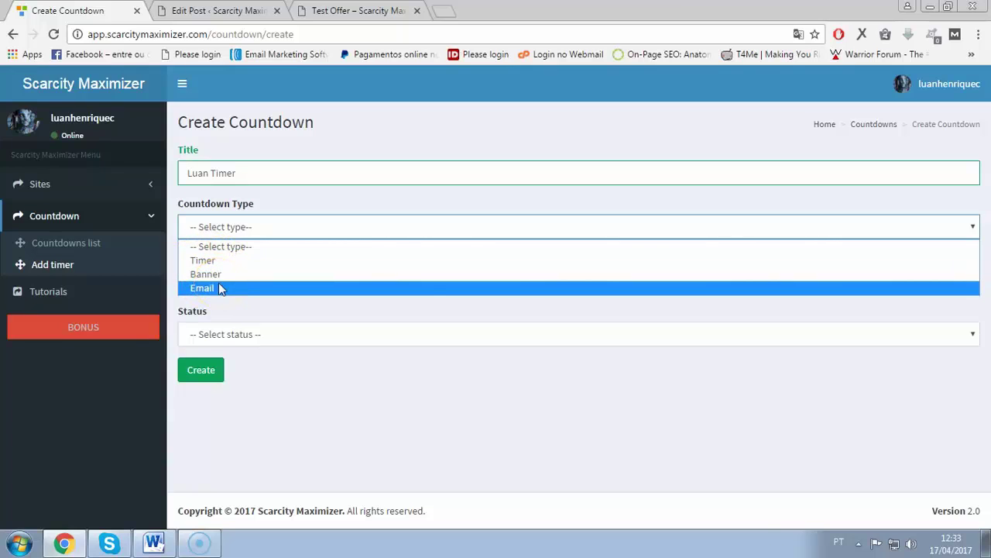
click(195, 260)
click(245, 280)
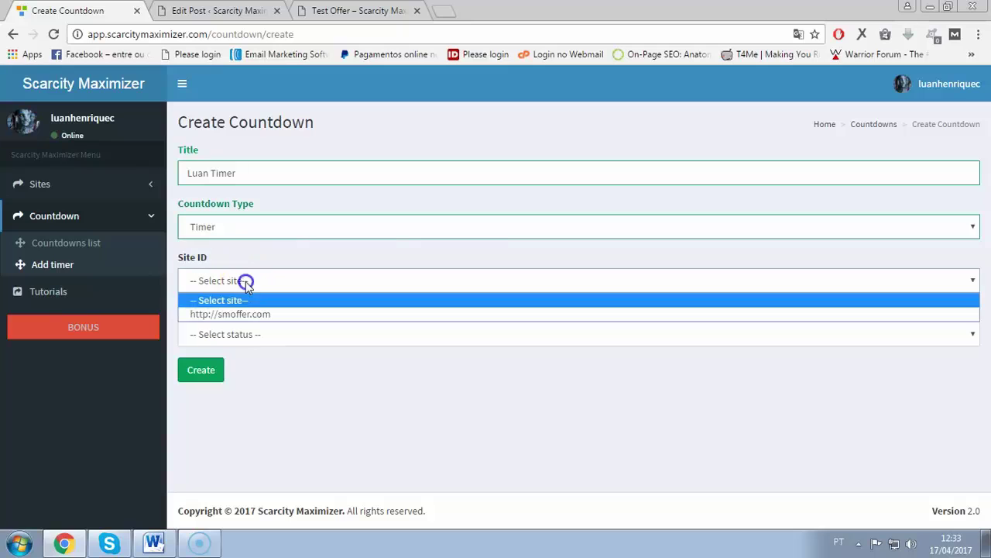
click(244, 314)
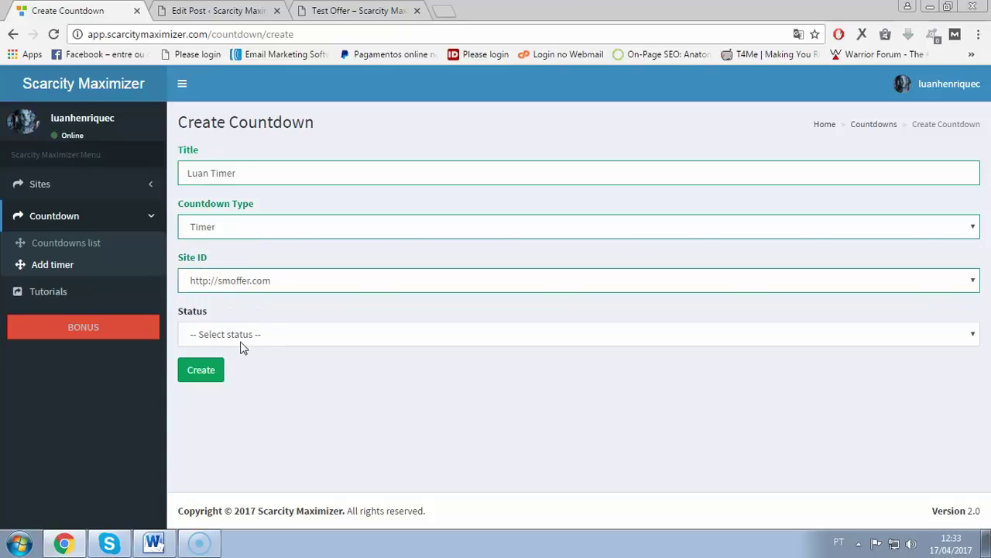
click(239, 337)
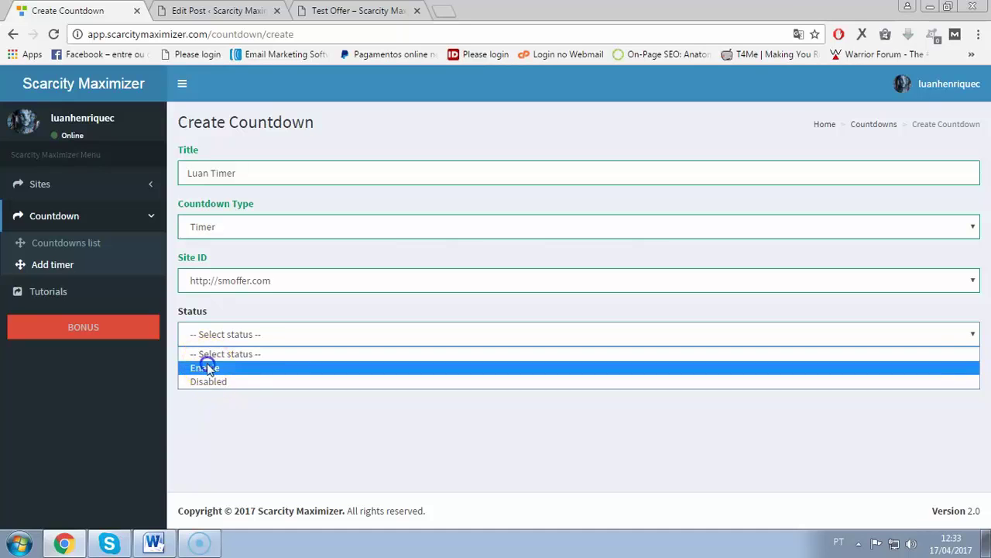
click(210, 367)
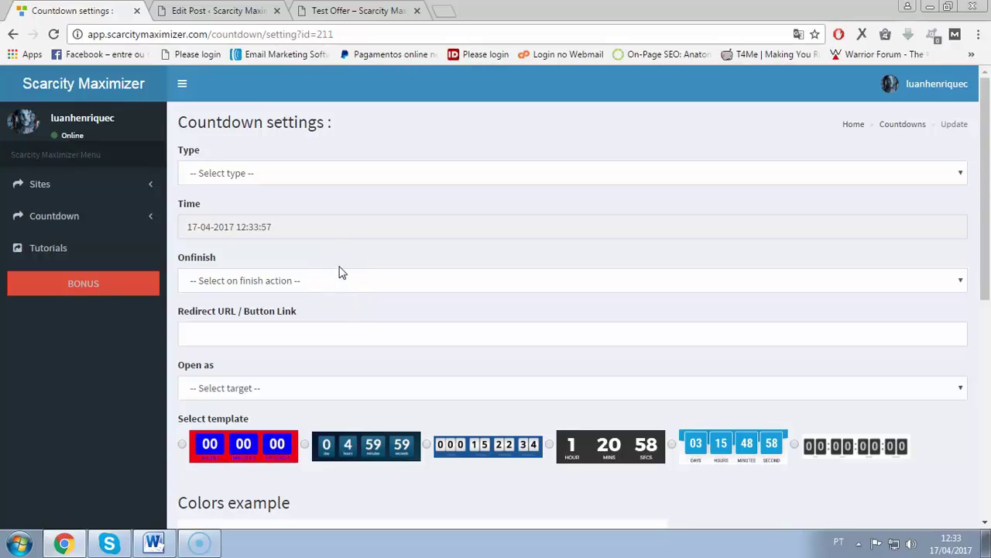
Make it a Normal Timer ending 18 April 2017 at 9:00.
click(248, 174)
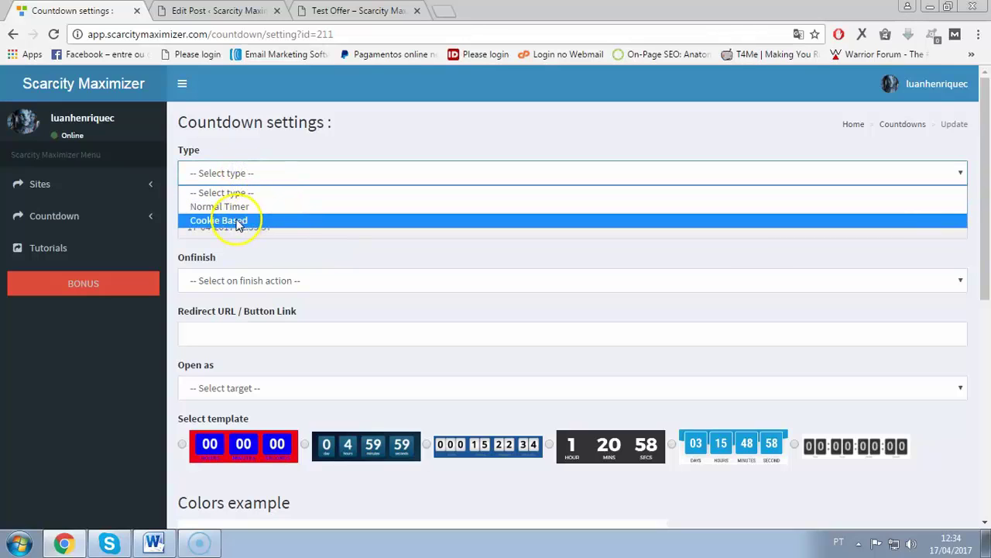
click(235, 207)
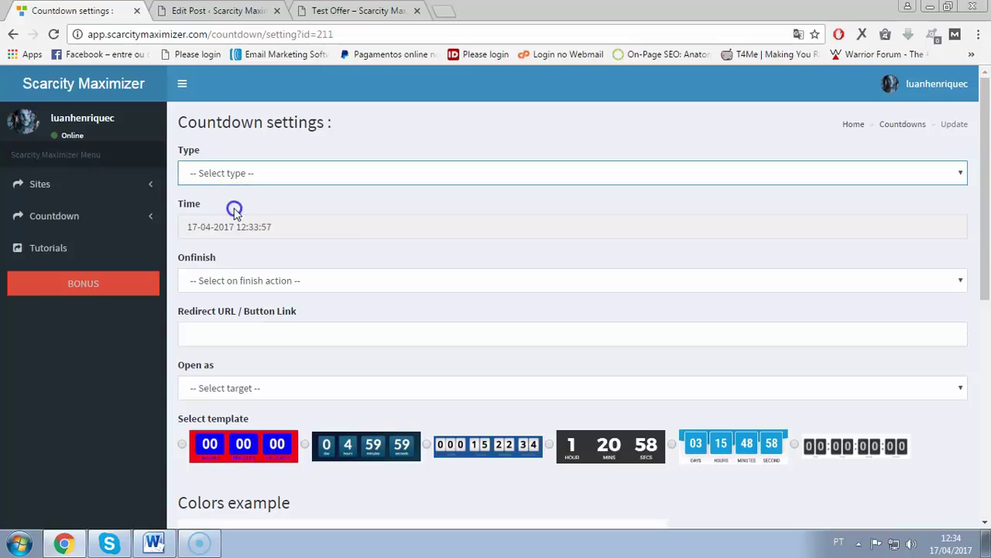
click(237, 231)
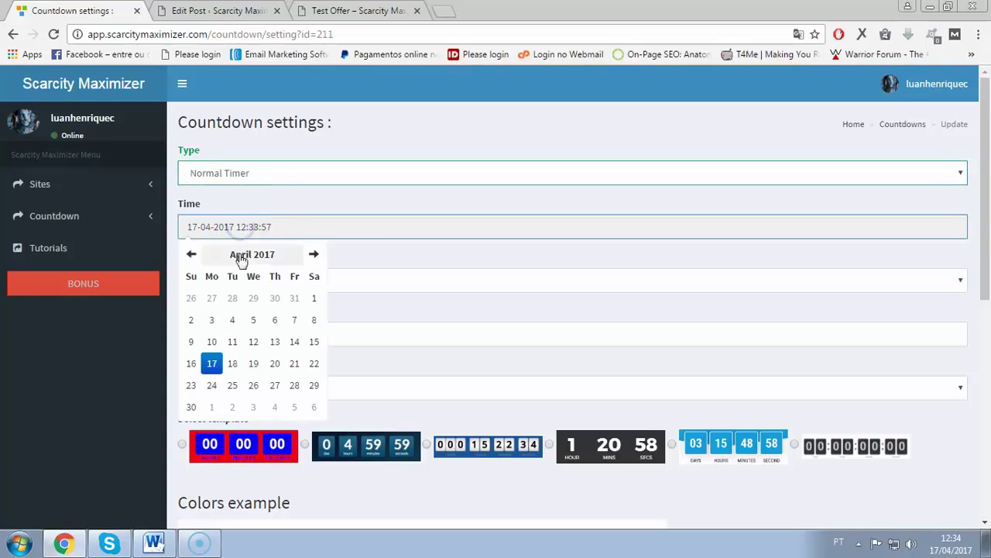
click(233, 365)
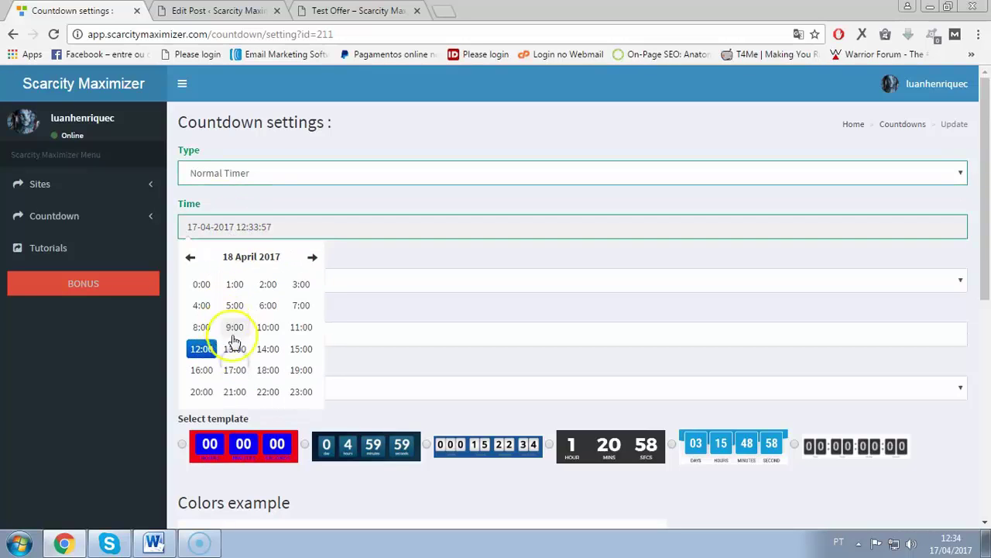
click(235, 327)
click(200, 284)
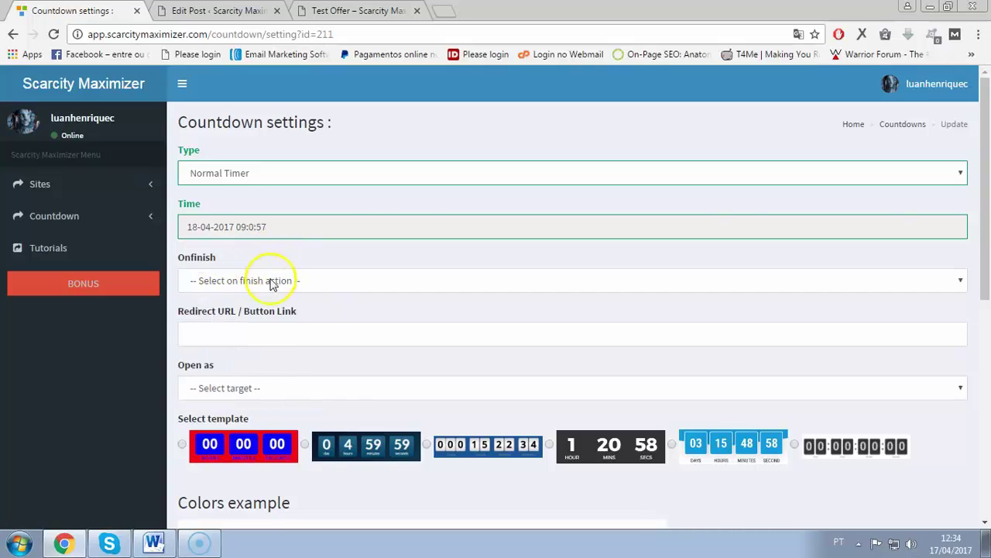
Set the on-finish action to Show expired image.
click(271, 283)
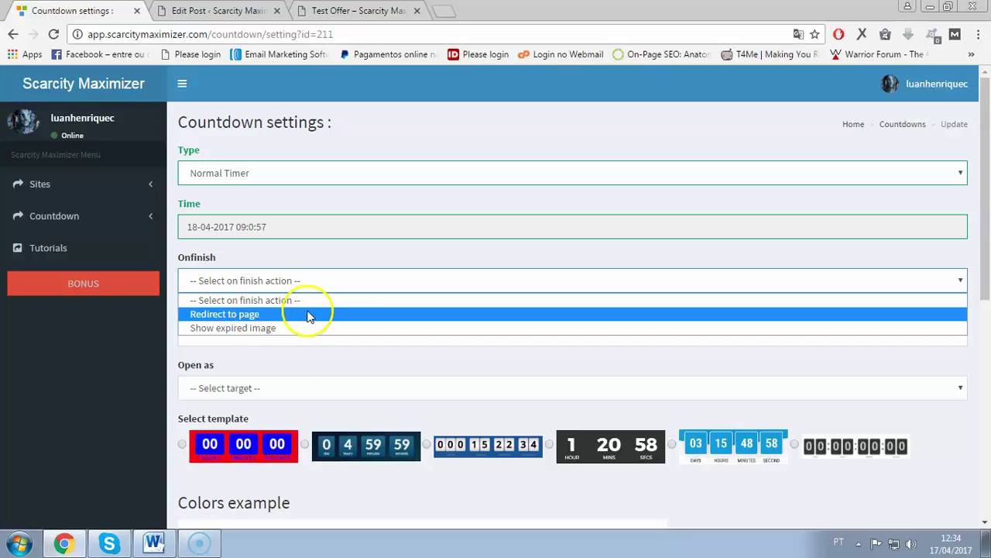
click(254, 333)
scroll(252, 327, down, 1)
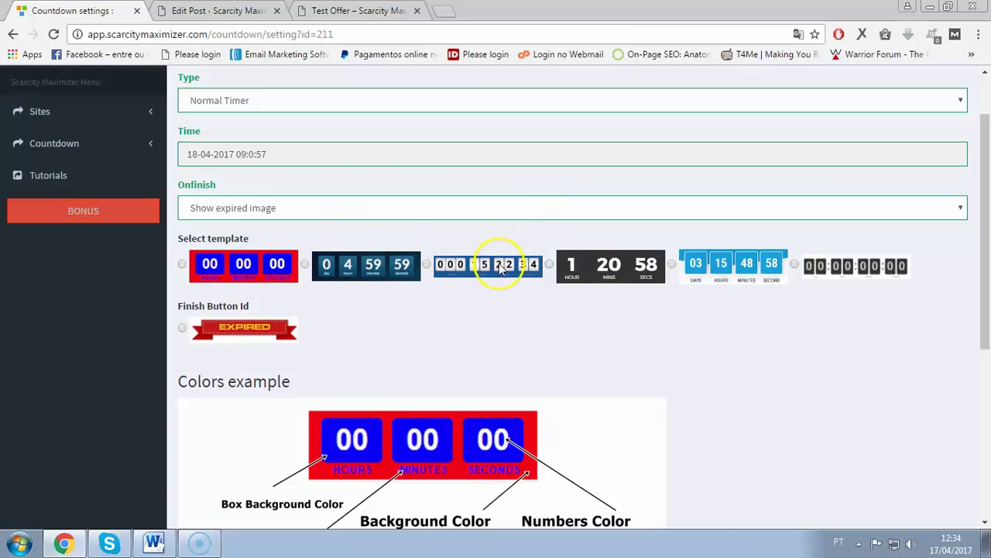
Select the red-and-blue box template and the EXPIRED finish image, then scroll to the colour fields.
click(238, 266)
scroll(236, 265, down, 1)
click(237, 259)
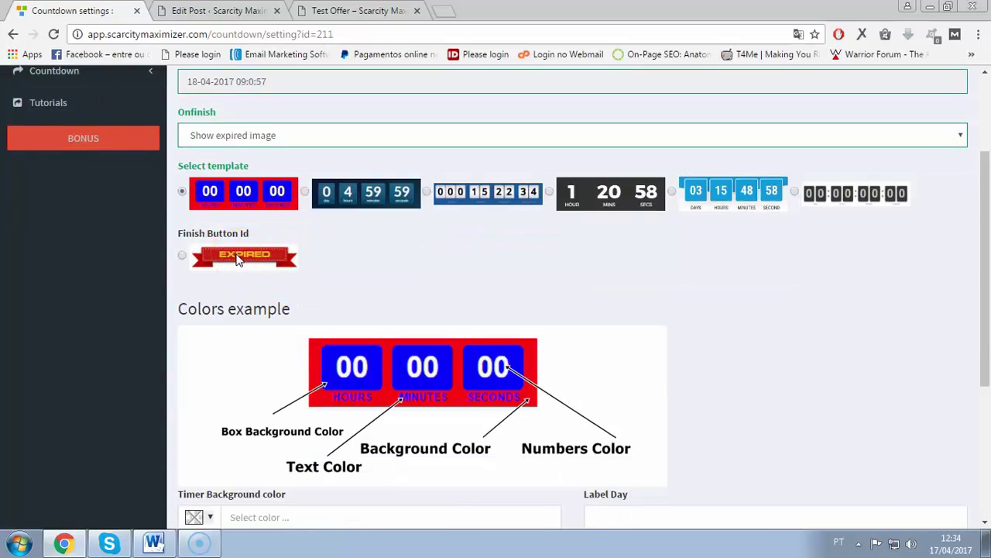
scroll(232, 259, down, 3)
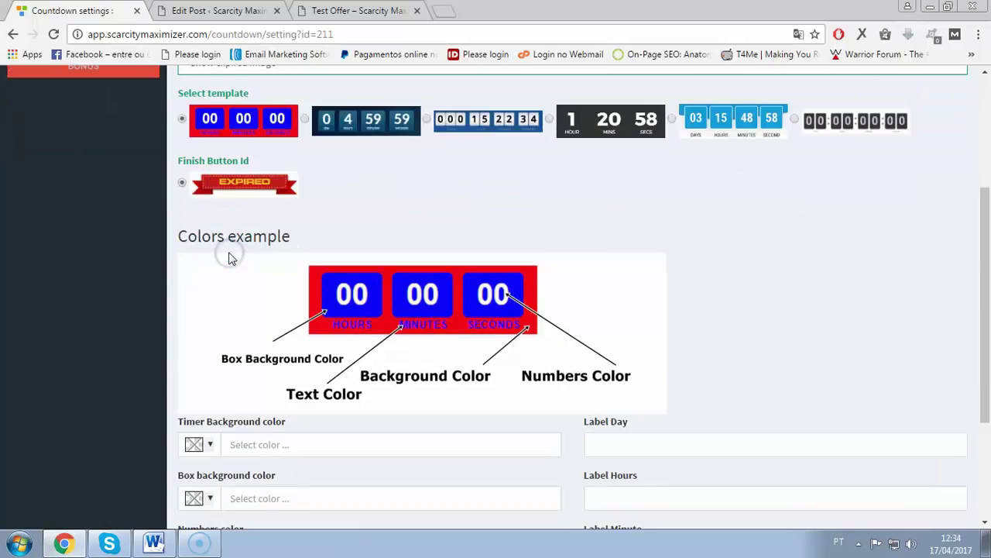
scroll(230, 259, down, 1)
scroll(230, 259, up, 5)
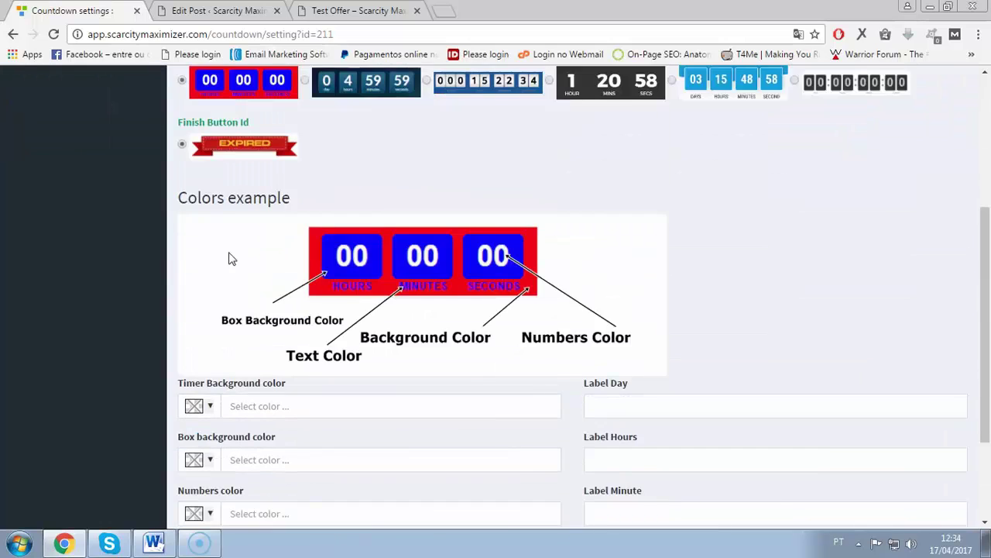
scroll(232, 262, down, 4)
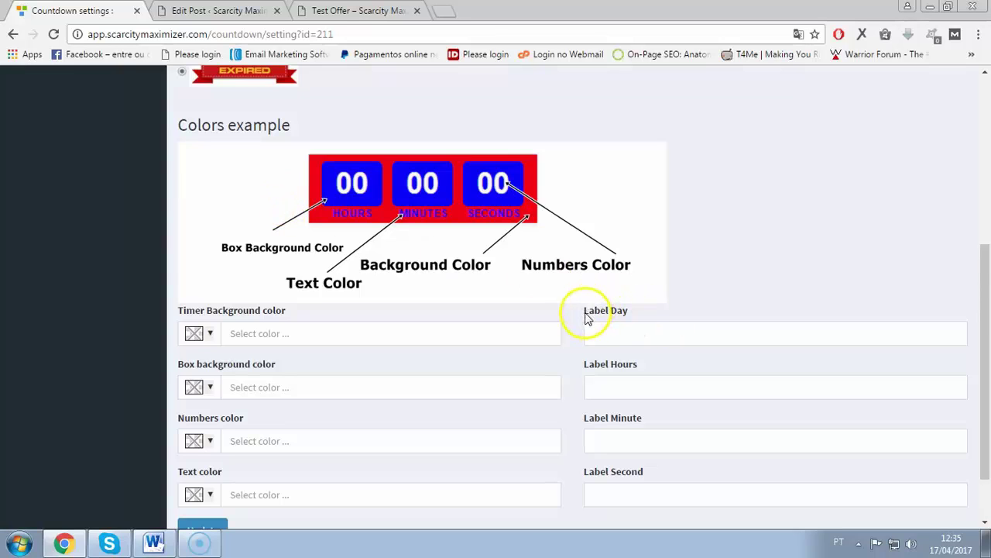
Label the timer units Days, Hours, Minutes and Seconds.
click(628, 325)
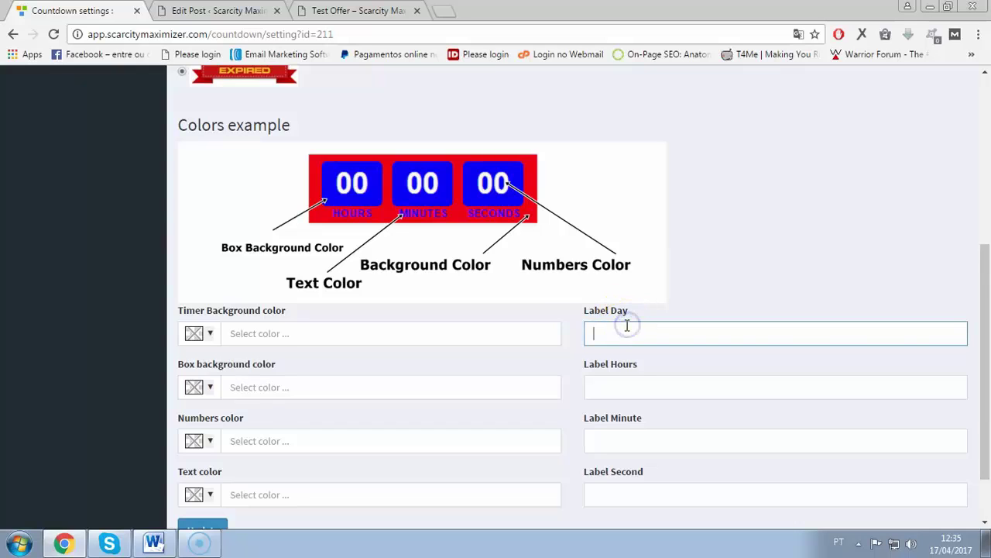
text(Days)
key(Tab)
text(Hours)
key(Tab)
text(Minutes)
key(Tab)
text(S)
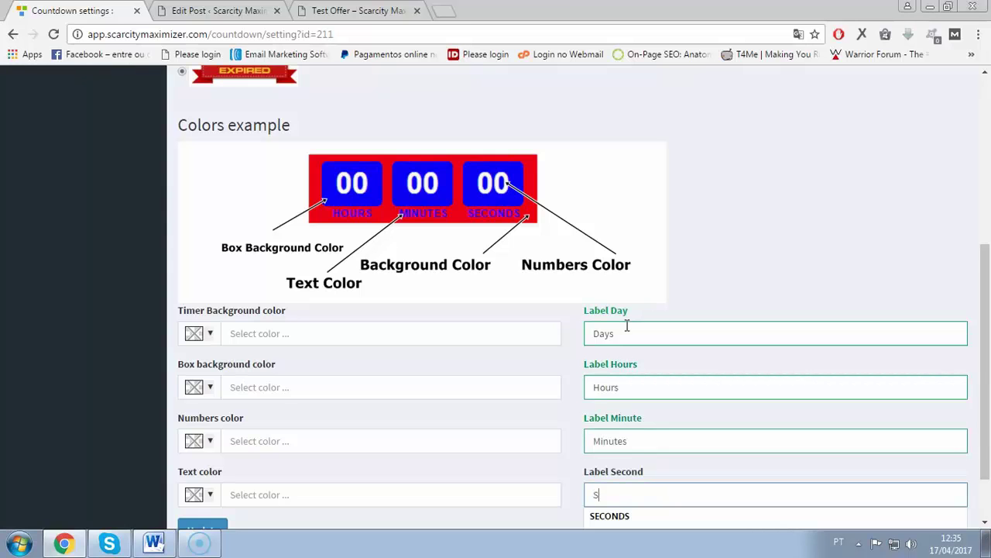
text(econds)
click(186, 271)
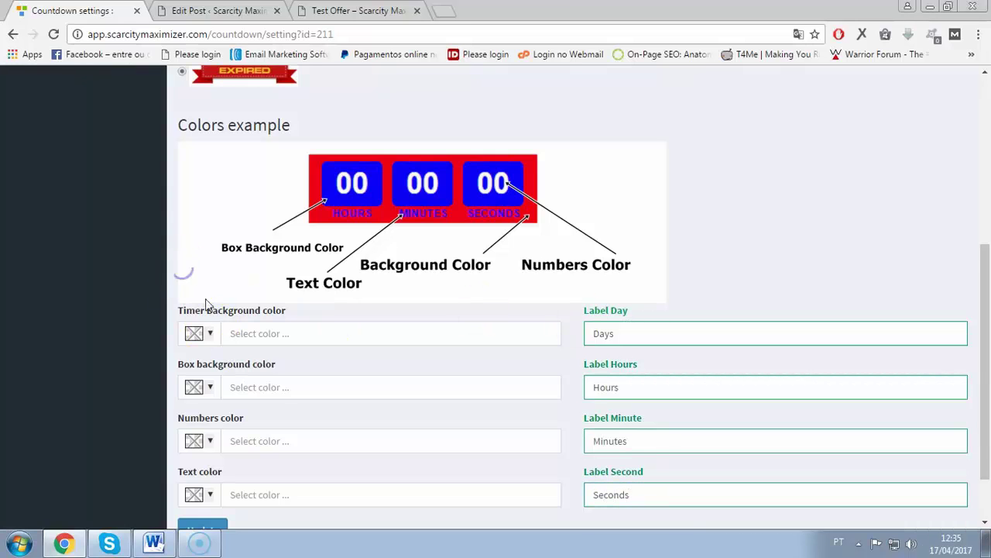
Set timer background #ff0000, boxes #0000ff, numbers #ffffff, text #0000ff, and update.
click(206, 332)
click(215, 373)
click(172, 364)
click(199, 387)
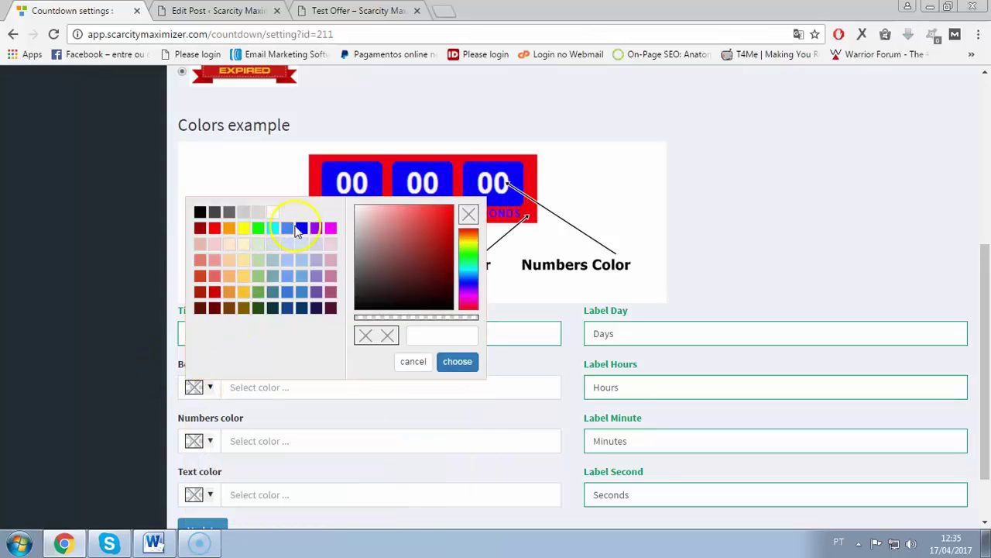
click(302, 226)
click(68, 360)
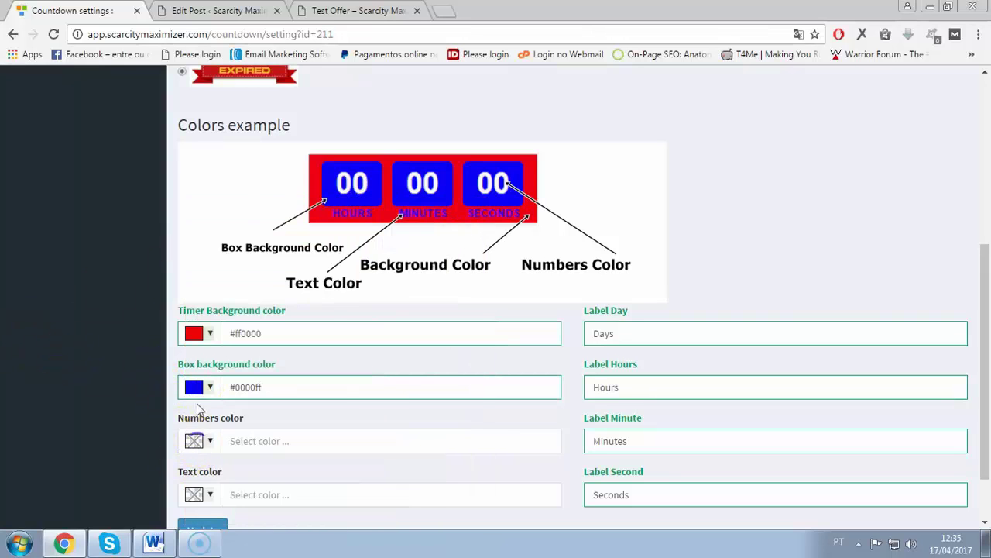
click(199, 440)
scroll(102, 359, down, 2)
click(195, 421)
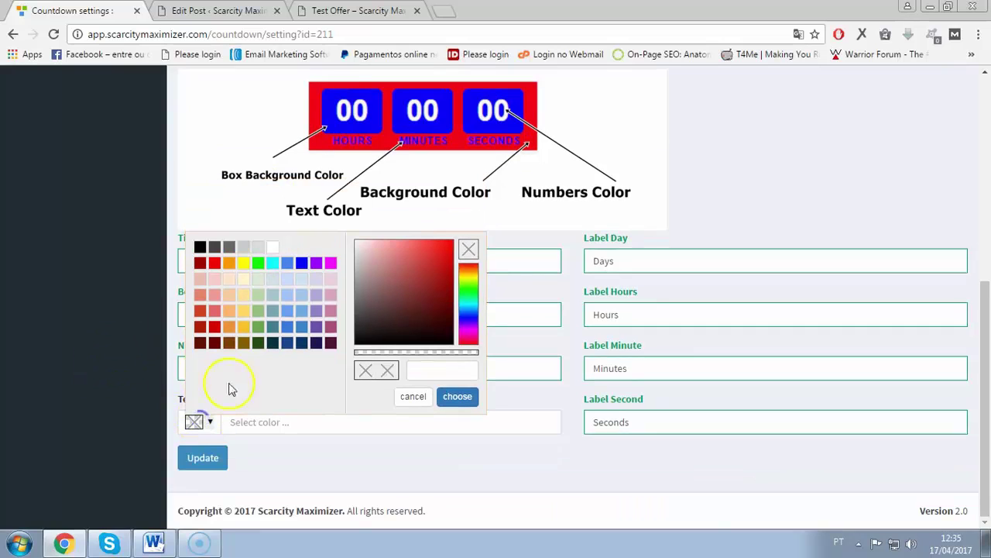
click(302, 263)
click(155, 326)
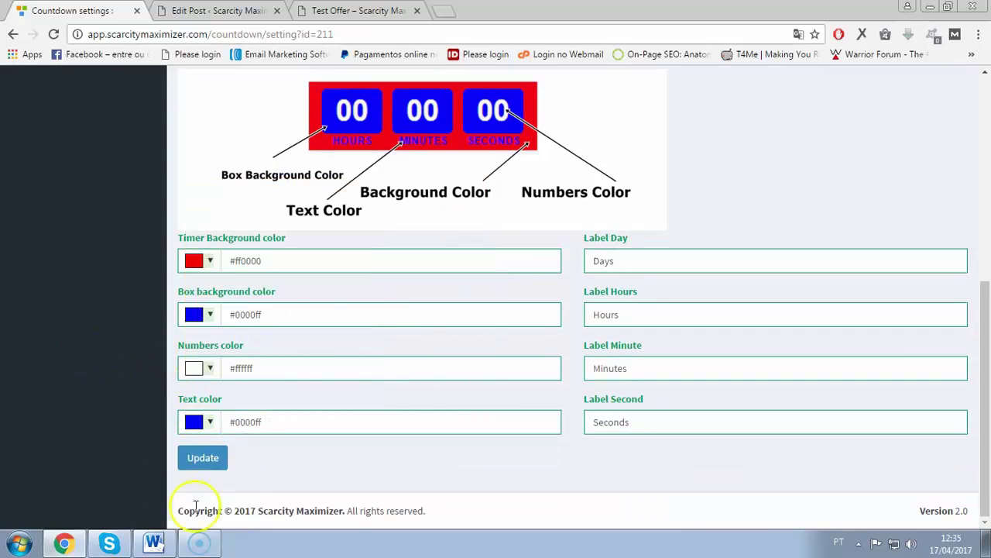
click(219, 460)
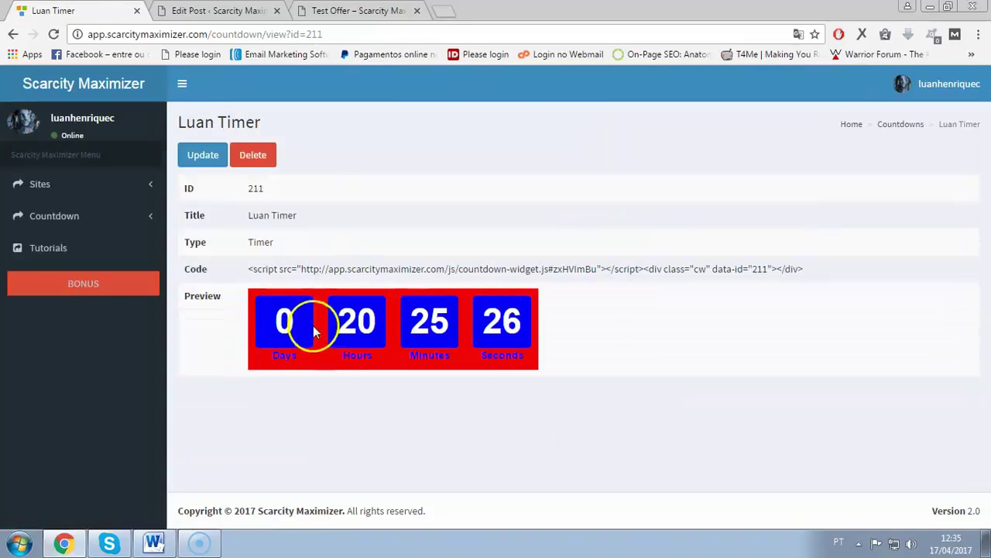
Copy the script/div embed code from the Code row and go to the Edit Post tab.
drag(249, 269, 805, 263)
click(843, 261)
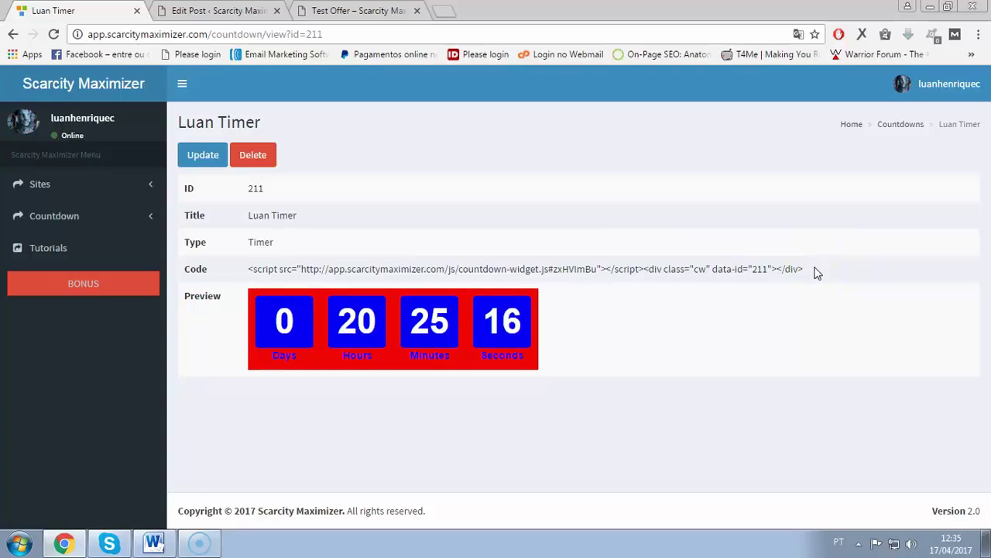
drag(815, 271, 239, 268)
key(ctrl+c)
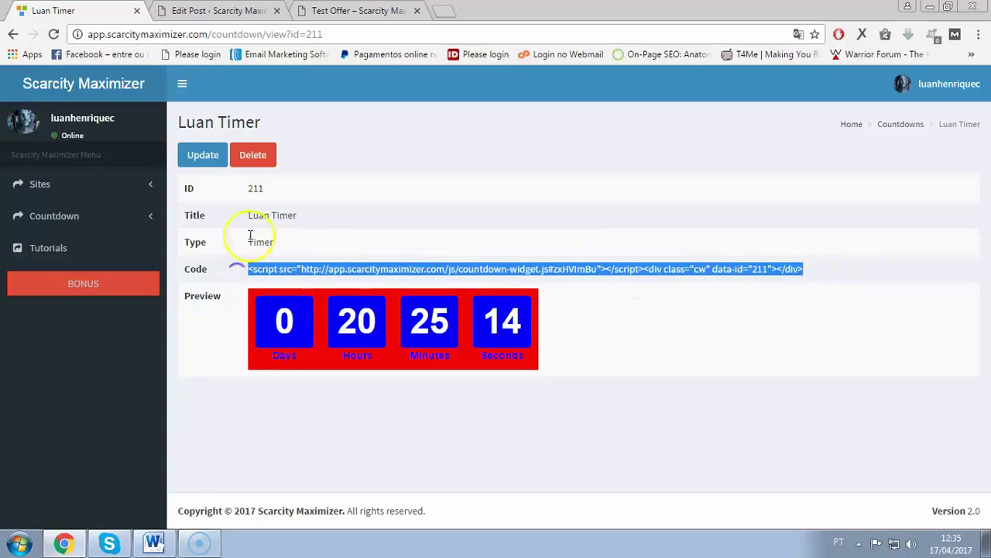
click(217, 10)
Paste the timer embed code below 'Offer' in the post's Text view.
scroll(343, 259, down, 5)
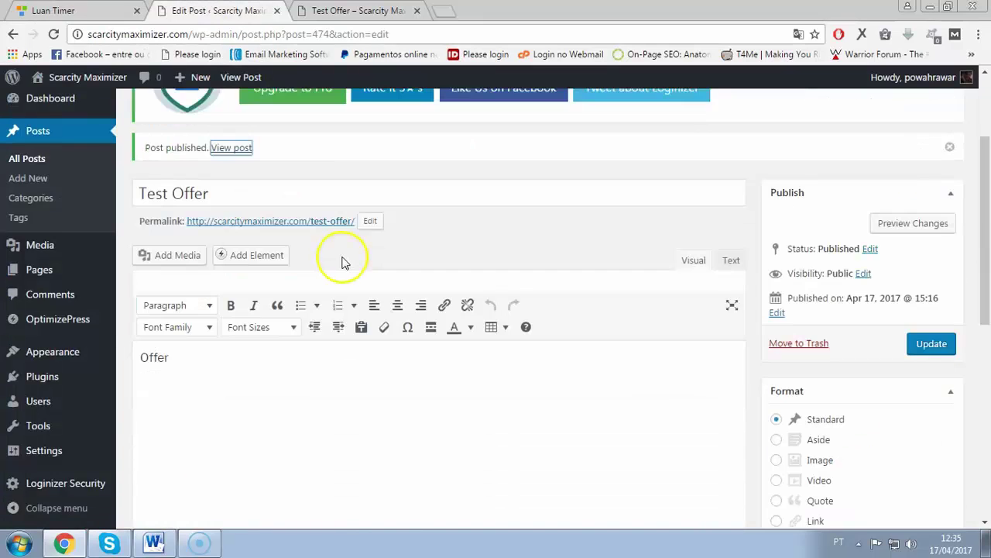
scroll(239, 219, up, 2)
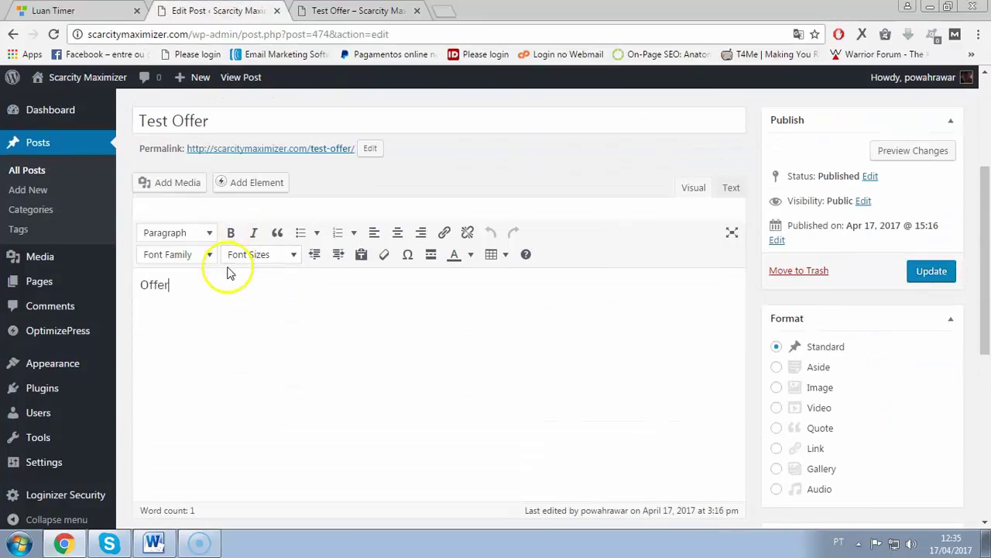
click(731, 188)
click(337, 248)
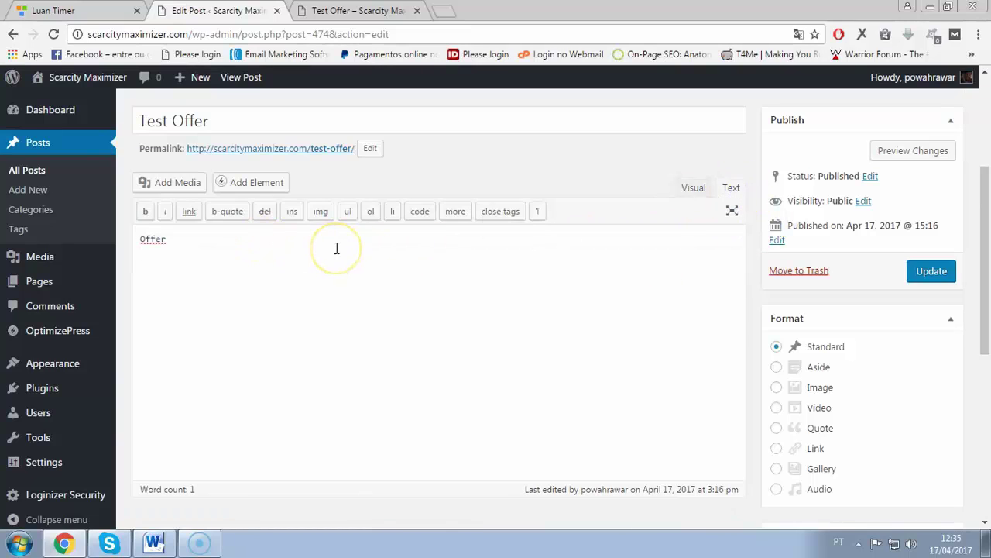
key(ctrl+v)
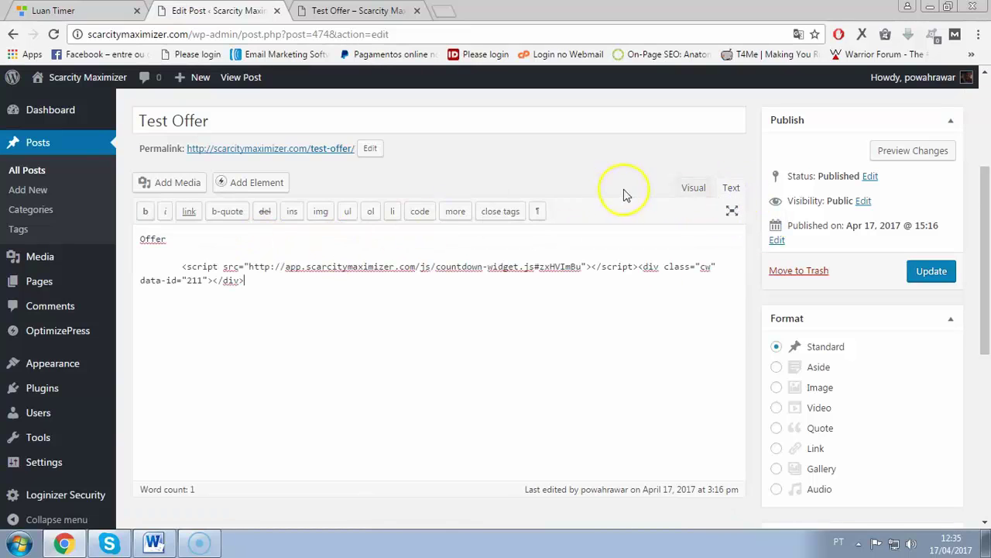
click(693, 187)
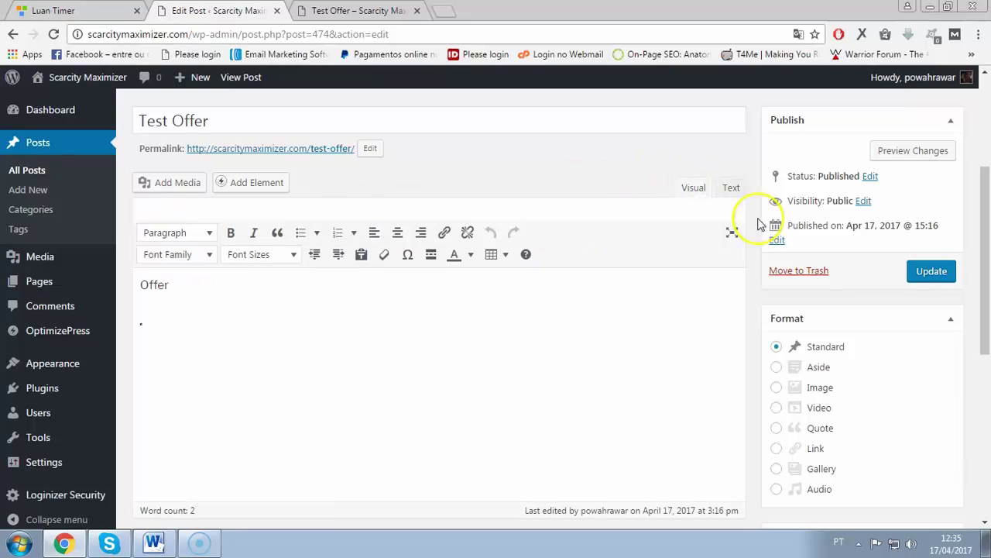
Update the Test Offer post and reload its live page.
click(949, 271)
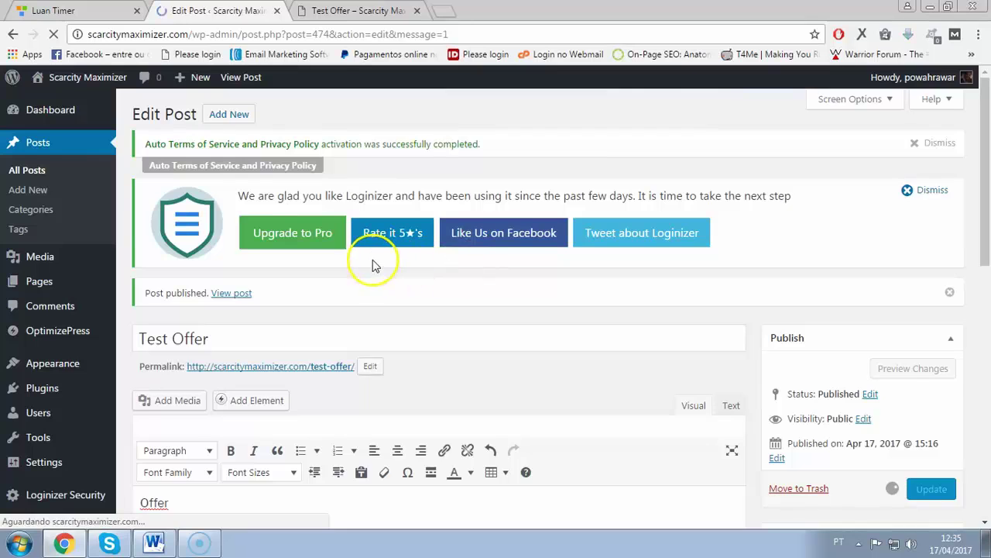
click(372, 11)
click(54, 34)
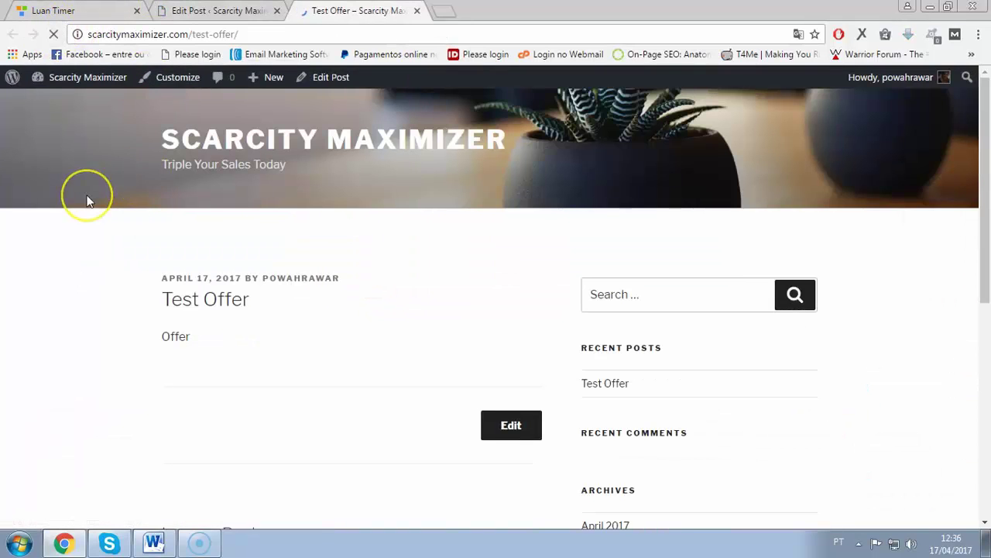
Scroll the live Test Offer post to confirm the red-and-blue countdown is ticking.
scroll(324, 376, down, 1)
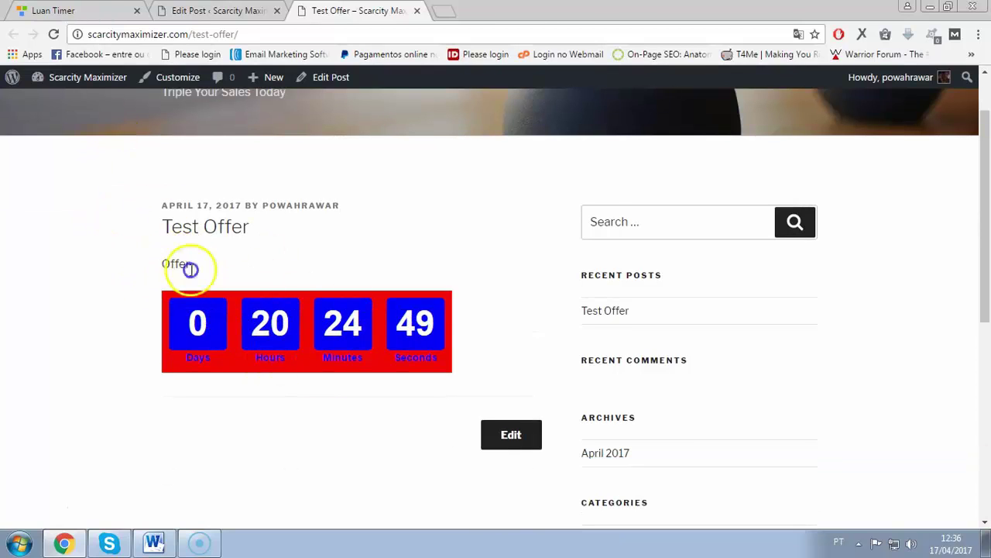
mouse_move(299, 310)
mouse_down()
mouse_move(319, 246)
mouse_move(309, 248)
mouse_up()
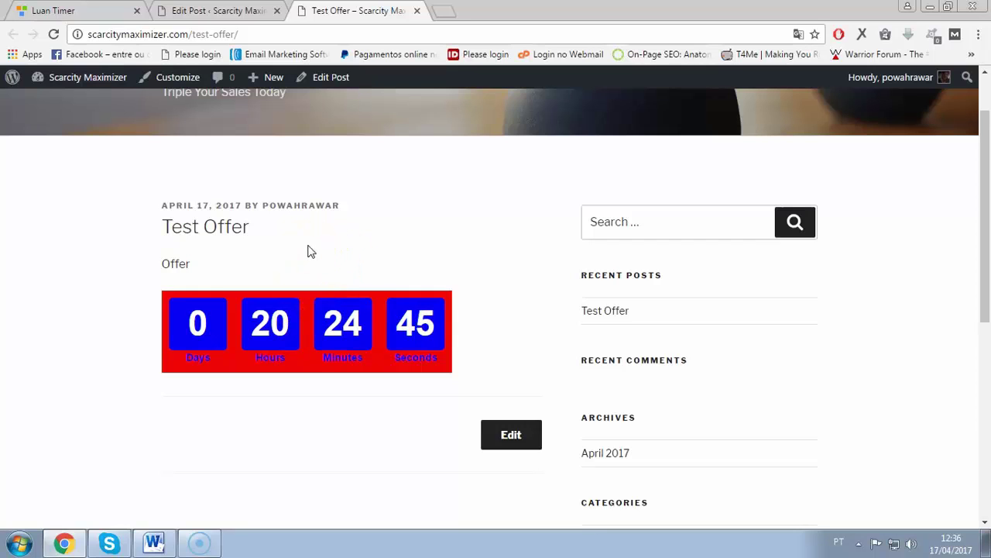
drag(212, 283, 275, 289)
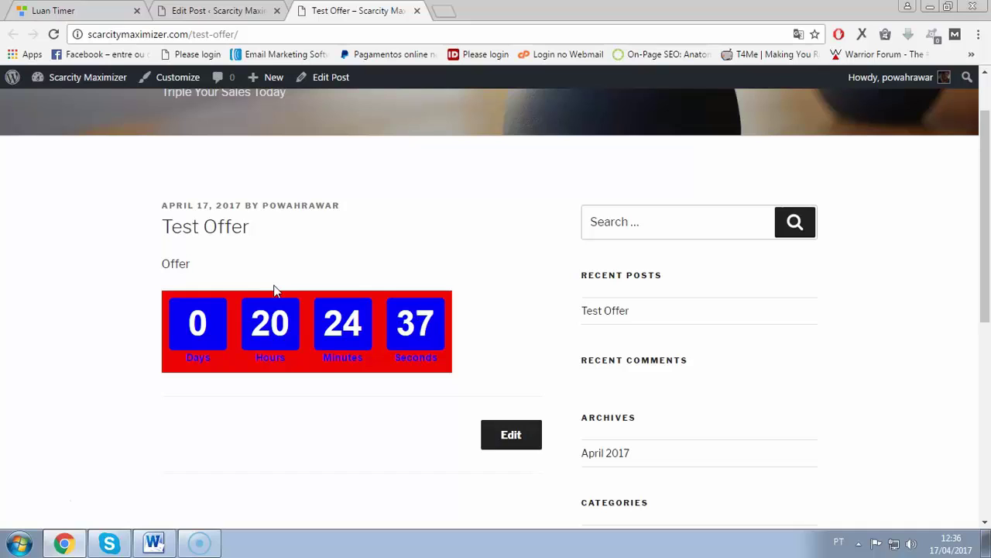
drag(275, 291, 247, 261)
click(262, 247)
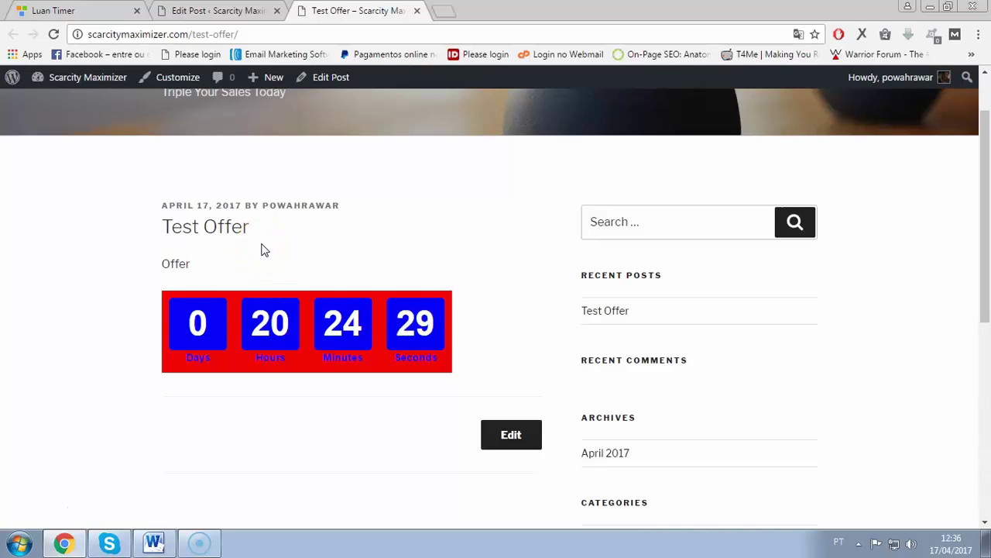
Back in Luan Timer, open a new Create Countdown form via Countdown > Add timer.
click(86, 12)
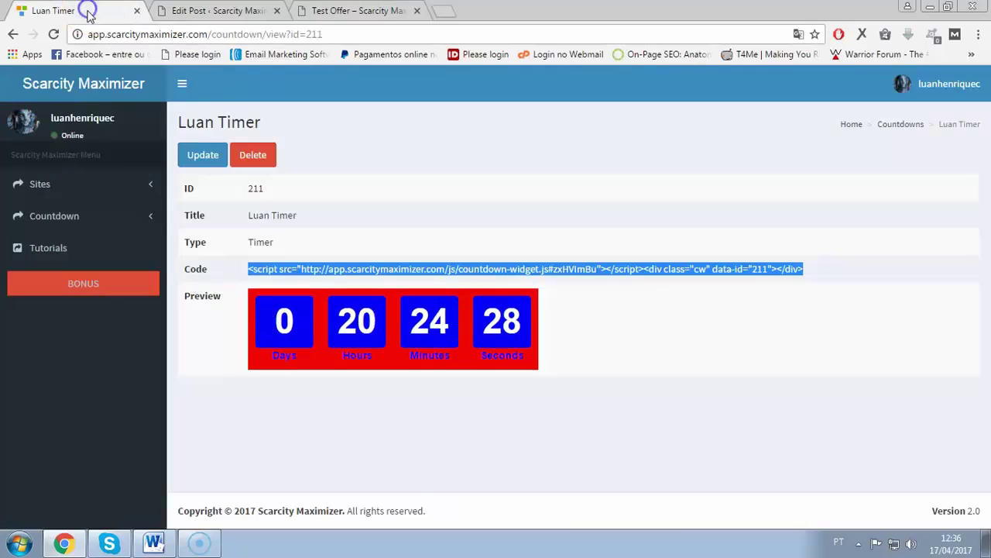
click(100, 217)
click(81, 261)
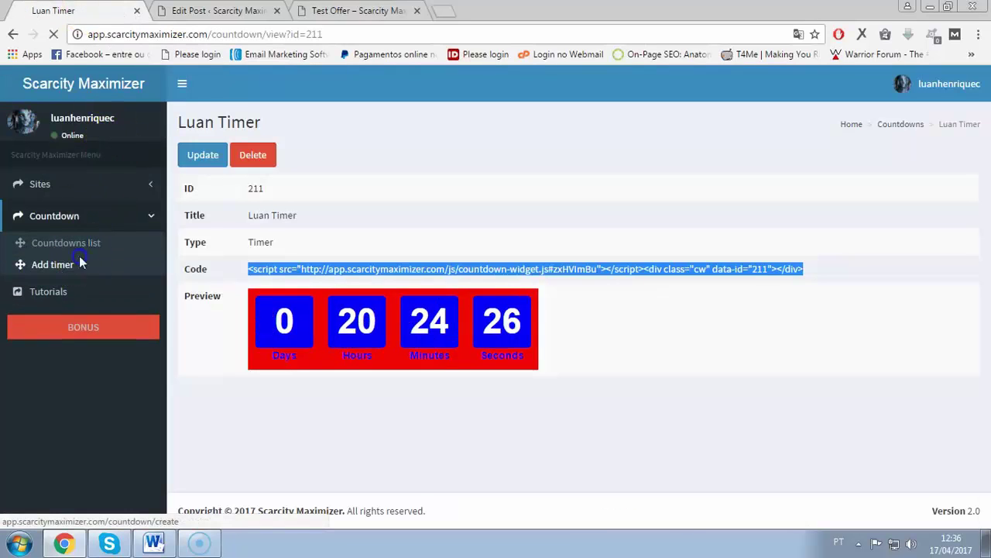
click(244, 173)
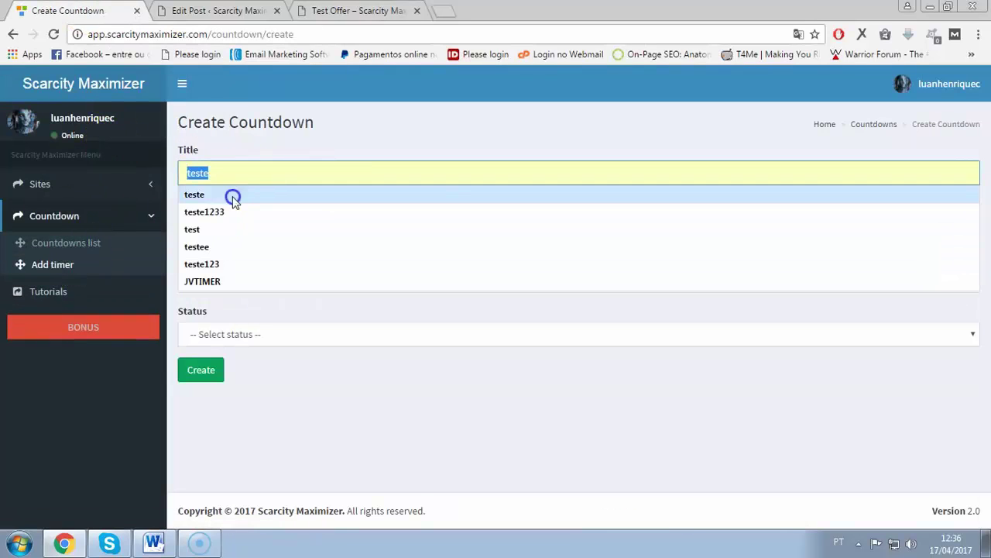